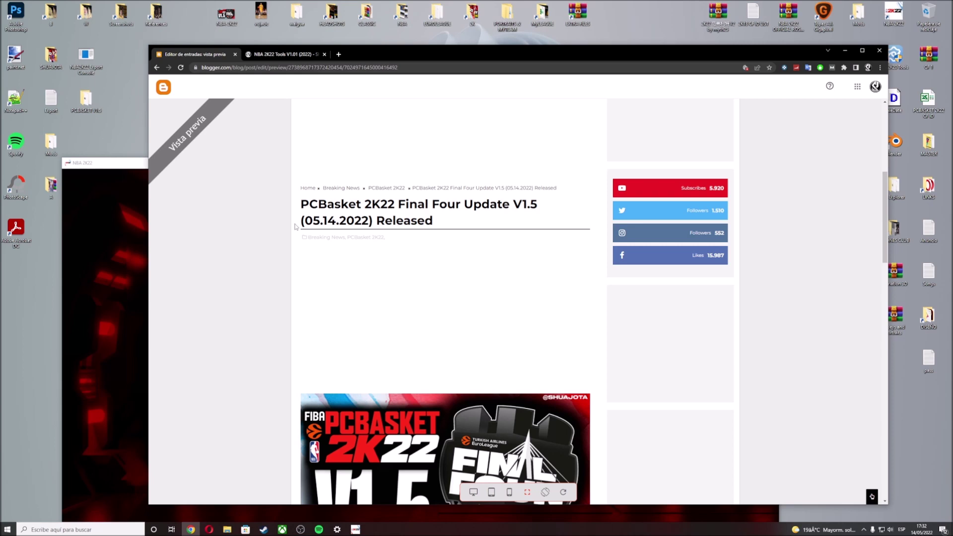
Scroll the PCBasket 2K22 V1.5 post down to its Download Link, then minimize Chrome
{"action": "scroll", "coordinate": [296, 227], "scroll_direction": "down", "scroll_amount": 5}
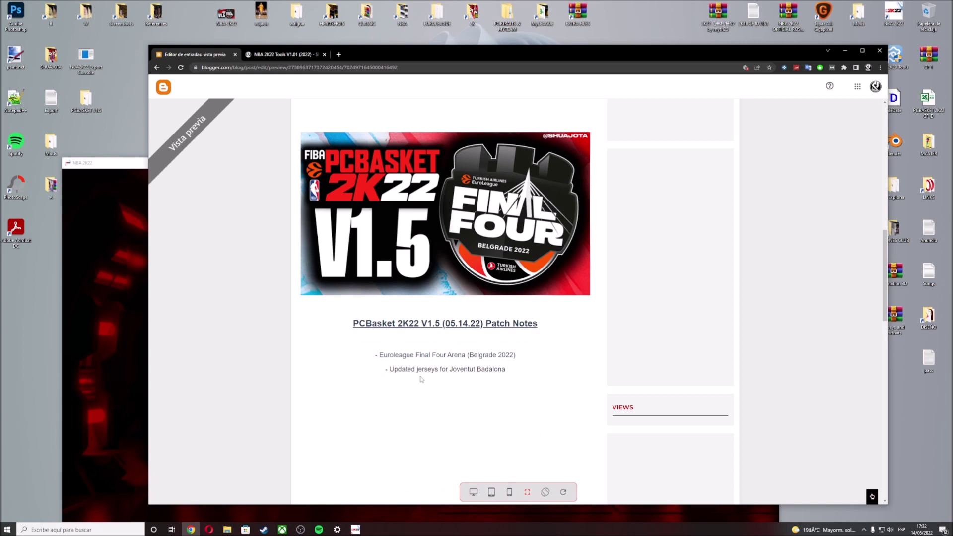
{"action": "scroll", "coordinate": [422, 379], "scroll_direction": "down", "scroll_amount": 4}
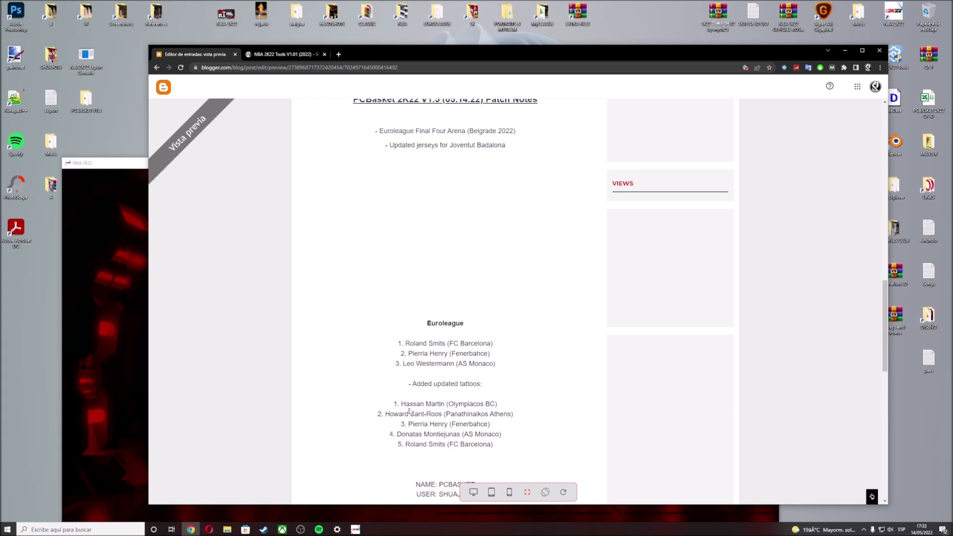
{"action": "scroll", "coordinate": [410, 412], "scroll_direction": "down", "scroll_amount": 3}
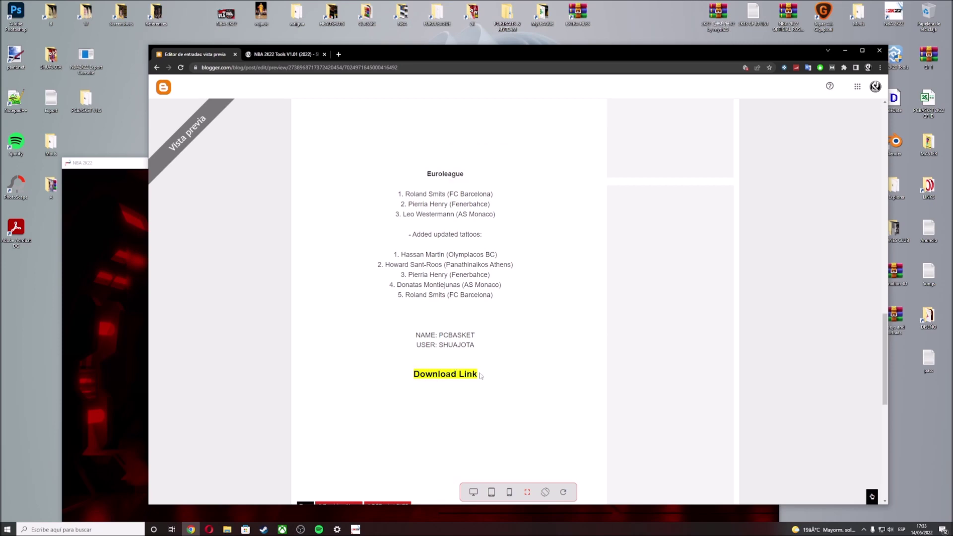
{"action": "left_click", "coordinate": [845, 50]}
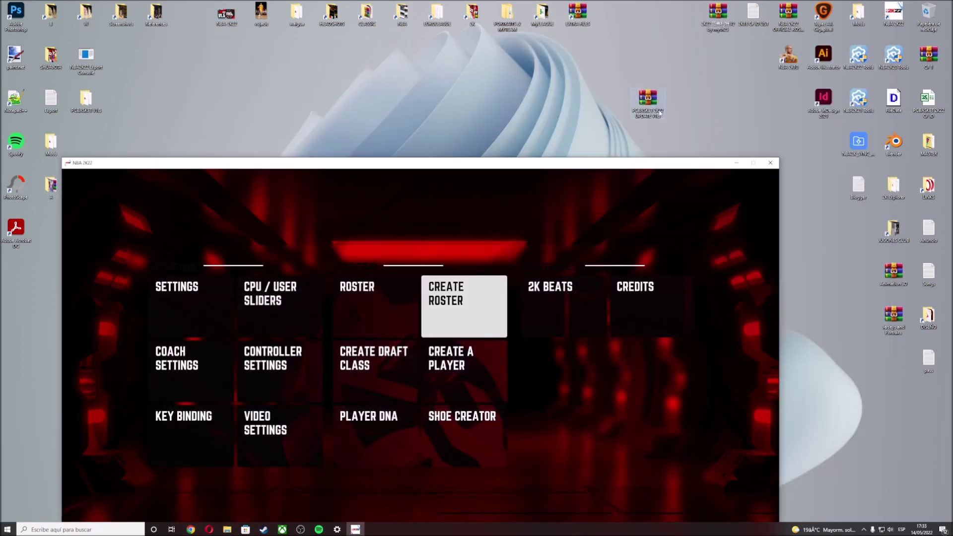
Copy the archive's Mods folder into the NBA 2K22 game folder and close WinRAR
{"action": "double_click", "coordinate": [648, 100]}
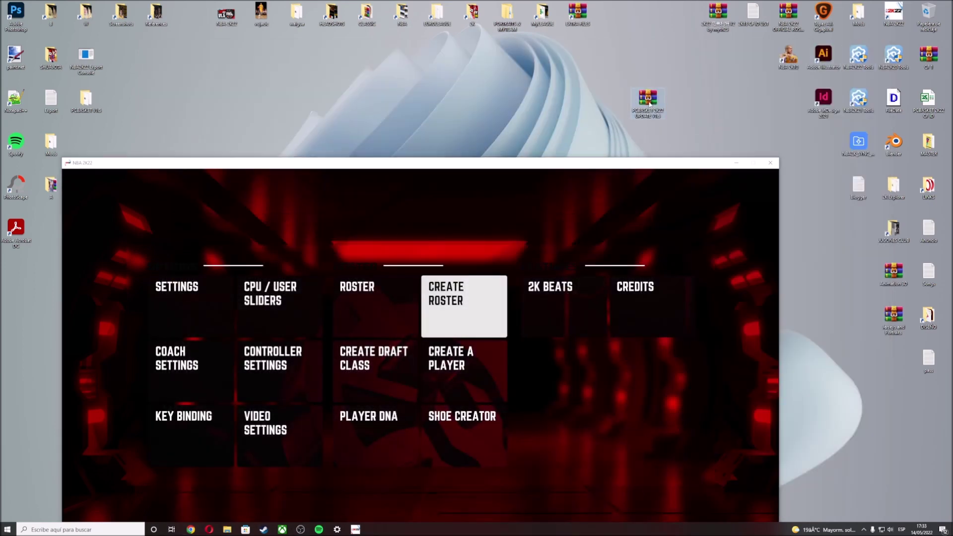
{"action": "double_click", "coordinate": [858, 13]}
{"action": "left_click_drag", "start_coordinate": [405, 143], "coordinate": [682, 174]}
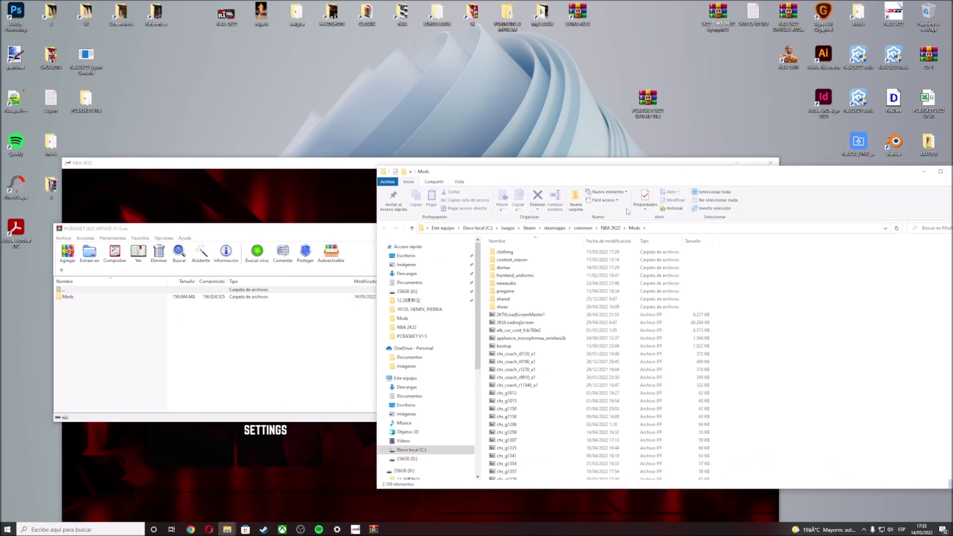
{"action": "left_click", "coordinate": [612, 228]}
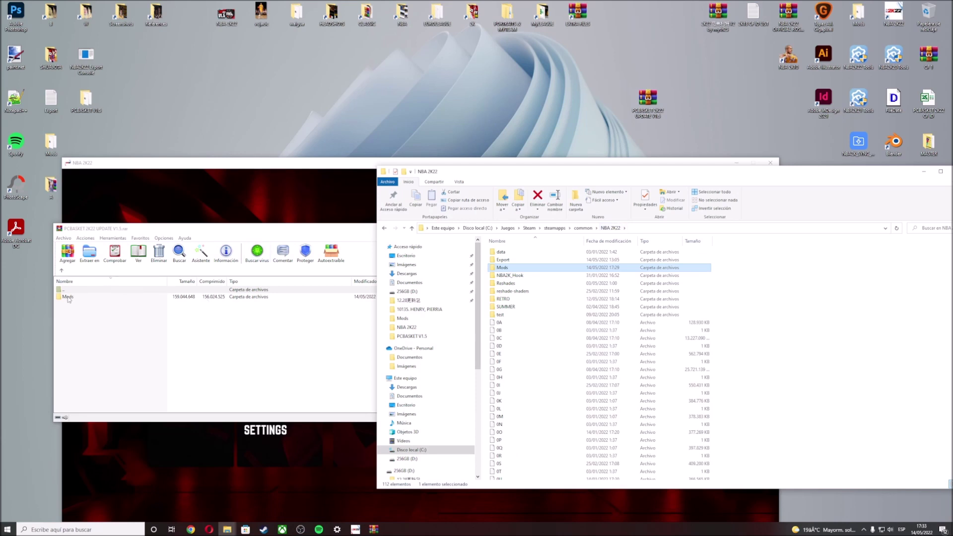
{"action": "left_click_drag", "start_coordinate": [67, 299], "coordinate": [365, 300]}
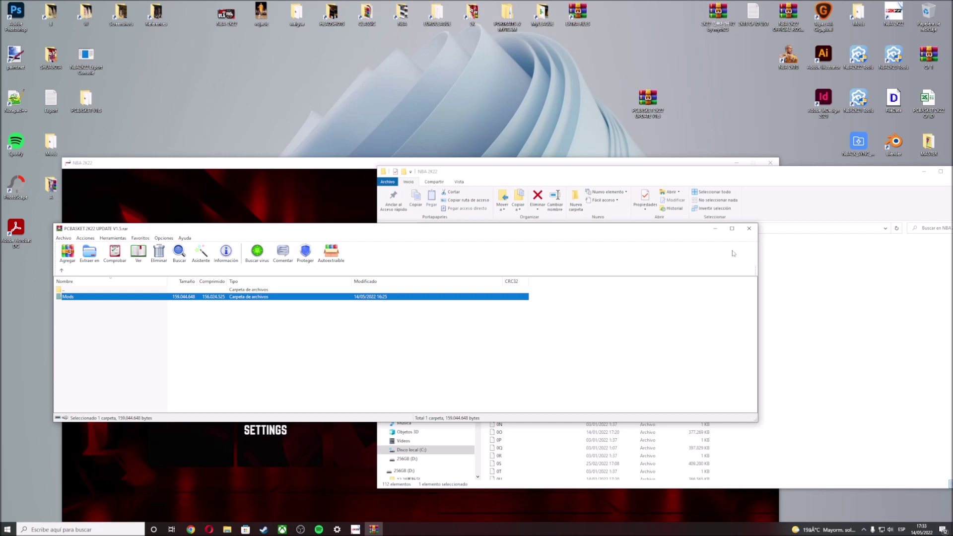
{"action": "left_click", "coordinate": [749, 228]}
{"action": "left_click", "coordinate": [297, 198]}
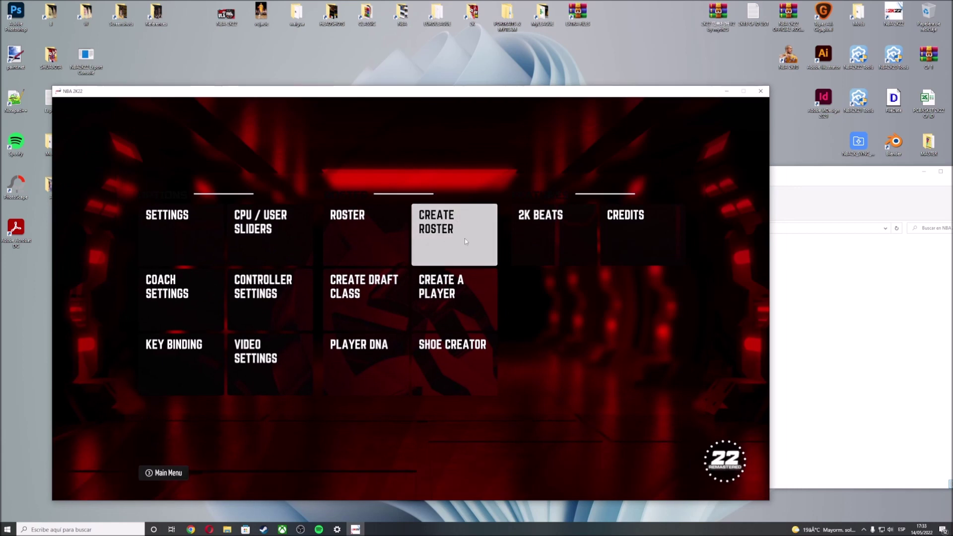
Create an NBA roster and choose the User-Created Roster option
{"action": "left_click", "coordinate": [464, 239]}
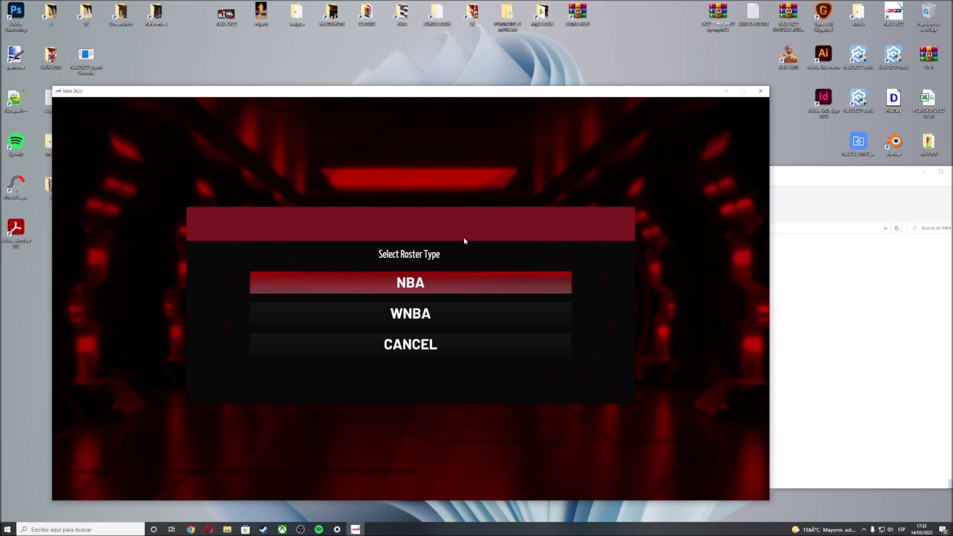
{"action": "key", "text": "Return"}
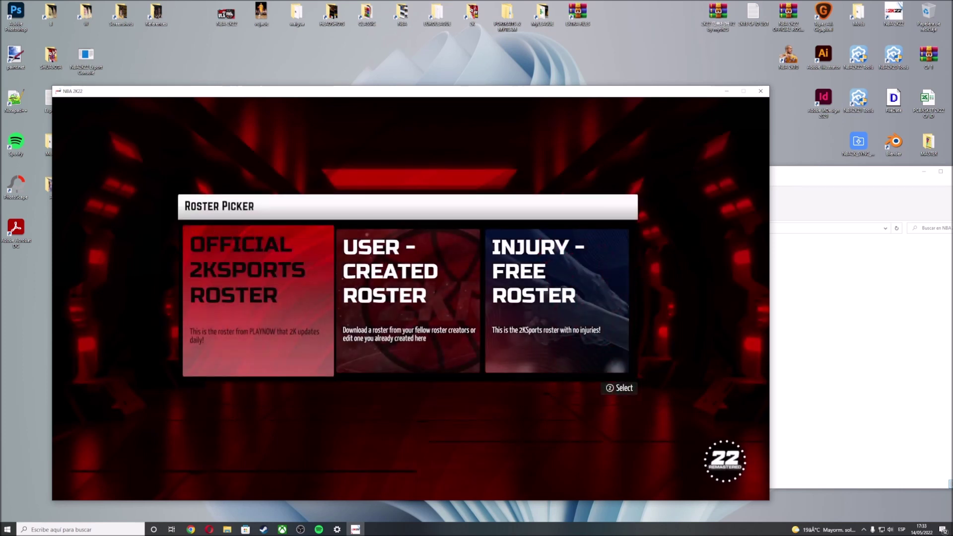
{"action": "key", "text": "Right"}
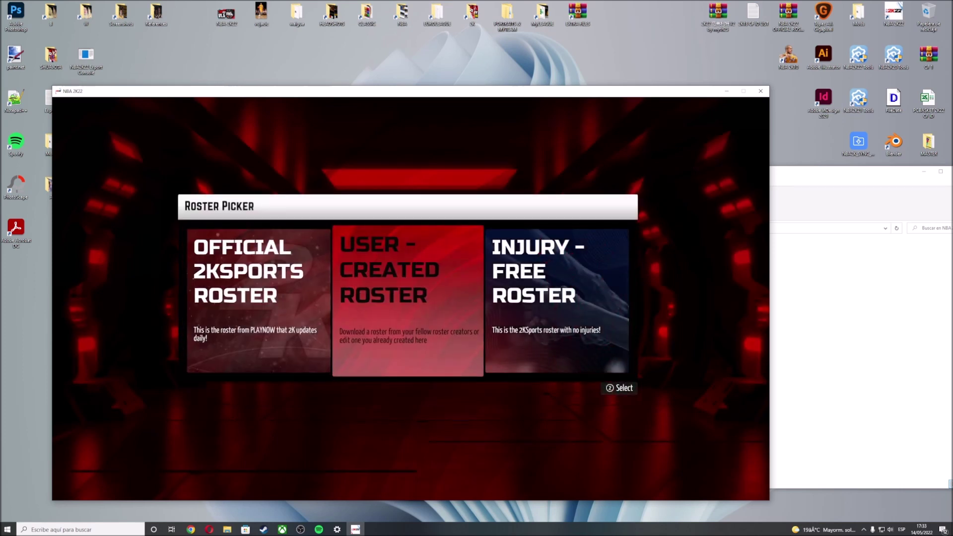
{"action": "key", "text": "Return"}
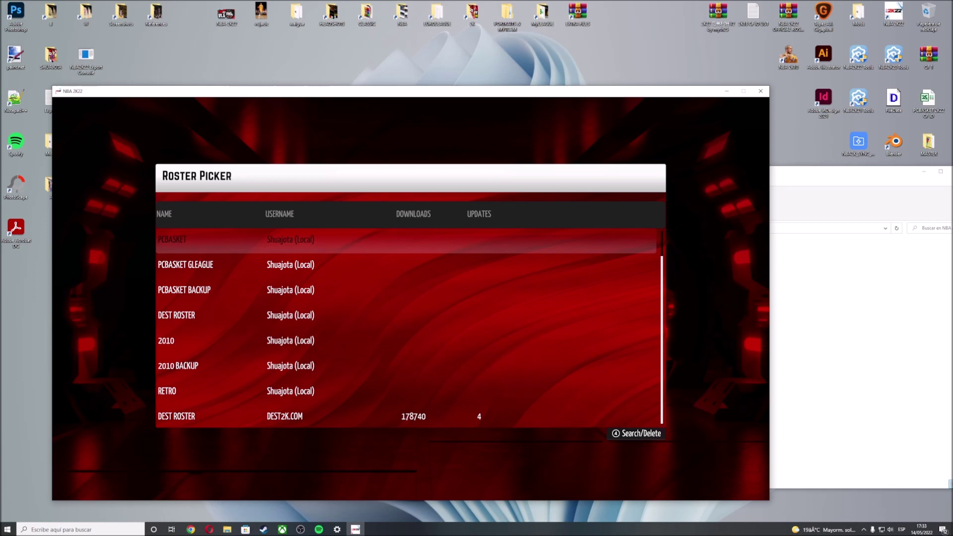
Search the user-created rosters by the roster creator's username
{"action": "key", "text": "4"}
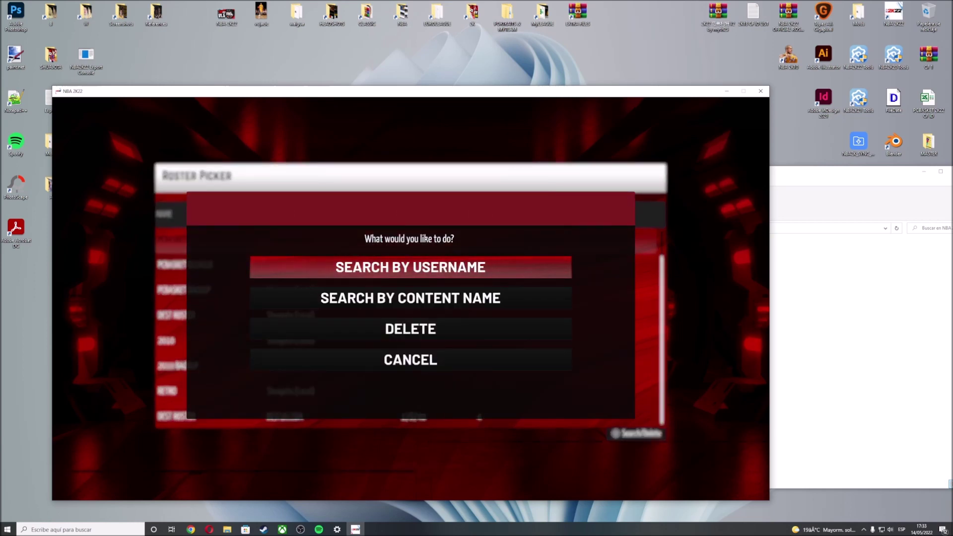
{"action": "key", "text": "Return"}
{"action": "type", "text": "s"}
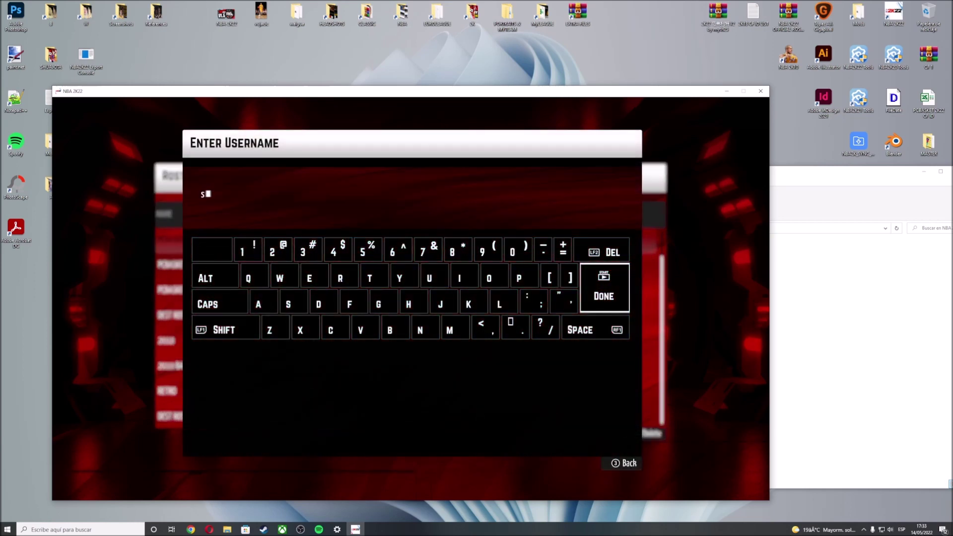
{"action": "type", "text": "huajota"}
{"action": "key", "text": "Return"}
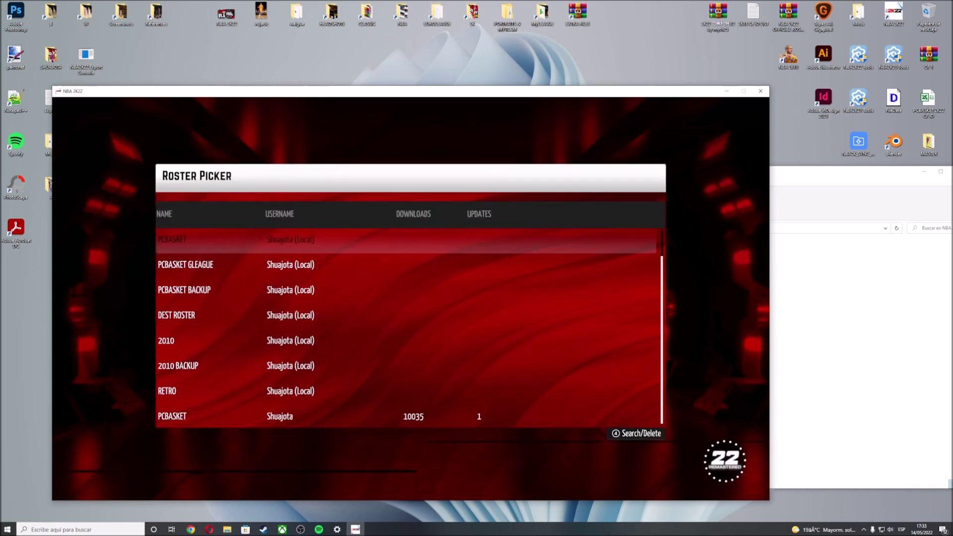
Load the downloaded PCBASKET roster into the Roster Creator
{"action": "key", "text": "Down"}
{"action": "key", "text": "Down"}
{"action": "key", "text": "Down"}
{"action": "key", "text": "Down"}
{"action": "key", "text": "Down"}
{"action": "key", "text": "Down"}
{"action": "key", "text": "Down"}
{"action": "key", "text": "Down"}
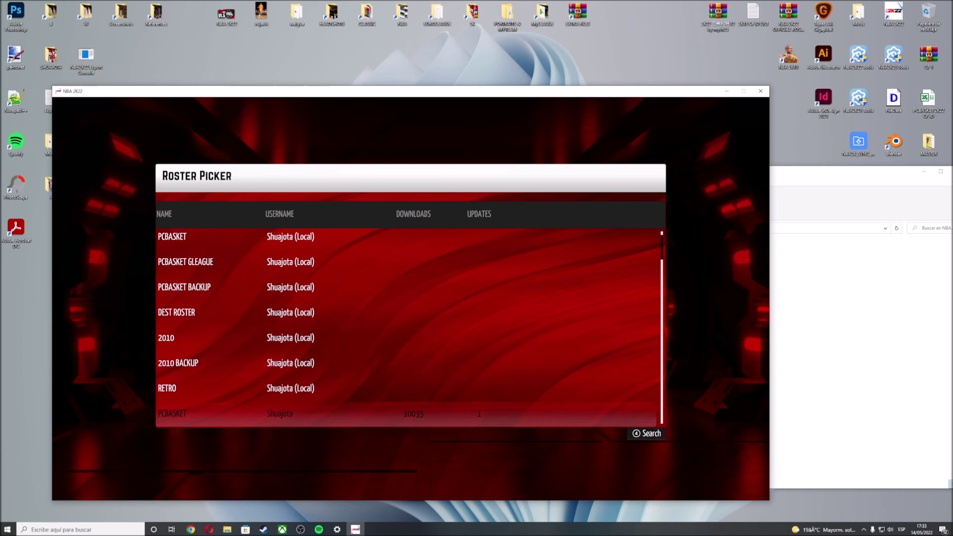
{"action": "key", "text": "Up"}
{"action": "key", "text": "Return"}
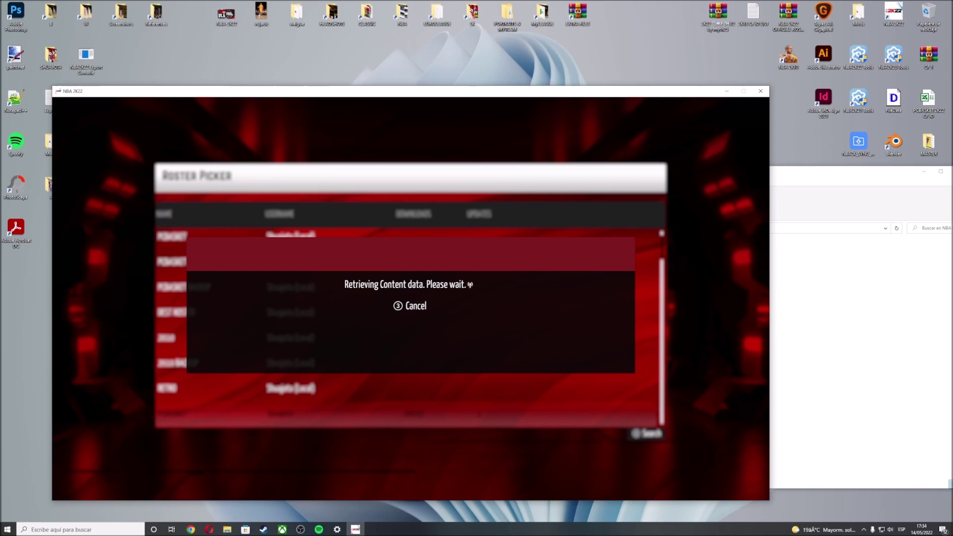
{"action": "key", "text": "Return"}
{"action": "left_click", "coordinate": [197, 533]}
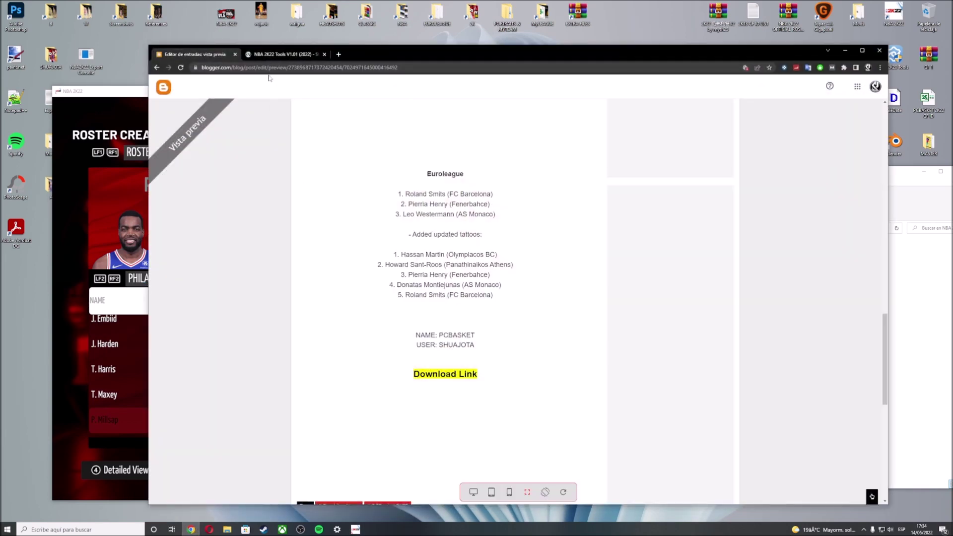
Scroll through the NBA 2K22 Tools V1.01 (2022) page, then minimize Chrome
{"action": "left_click", "coordinate": [278, 54]}
{"action": "scroll", "coordinate": [422, 296], "scroll_direction": "down", "scroll_amount": 6}
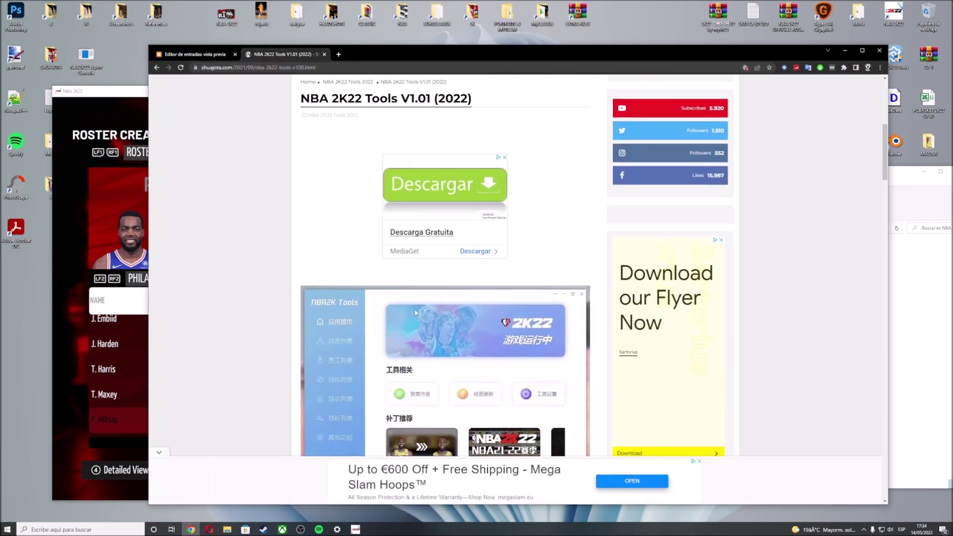
{"action": "scroll", "coordinate": [406, 311], "scroll_direction": "down", "scroll_amount": 5}
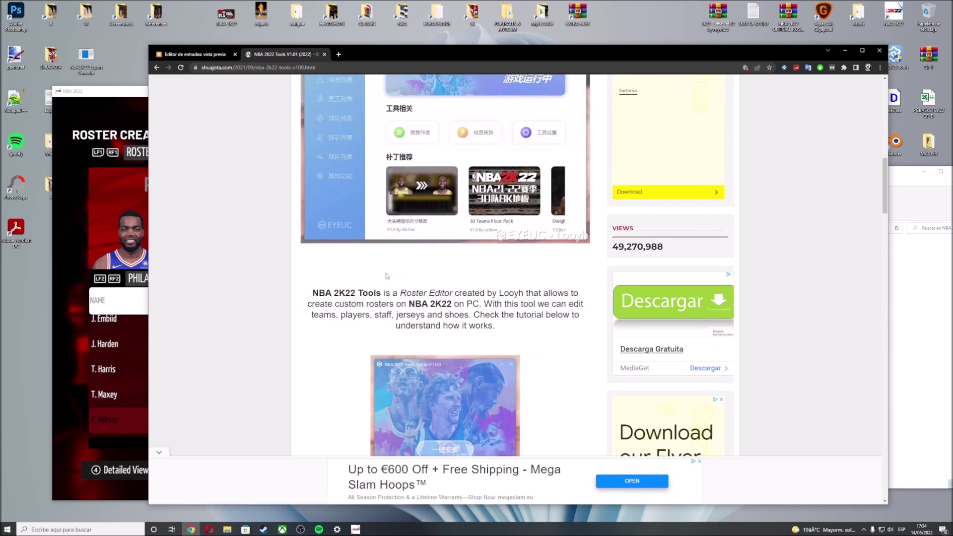
{"action": "scroll", "coordinate": [388, 276], "scroll_direction": "down", "scroll_amount": 4}
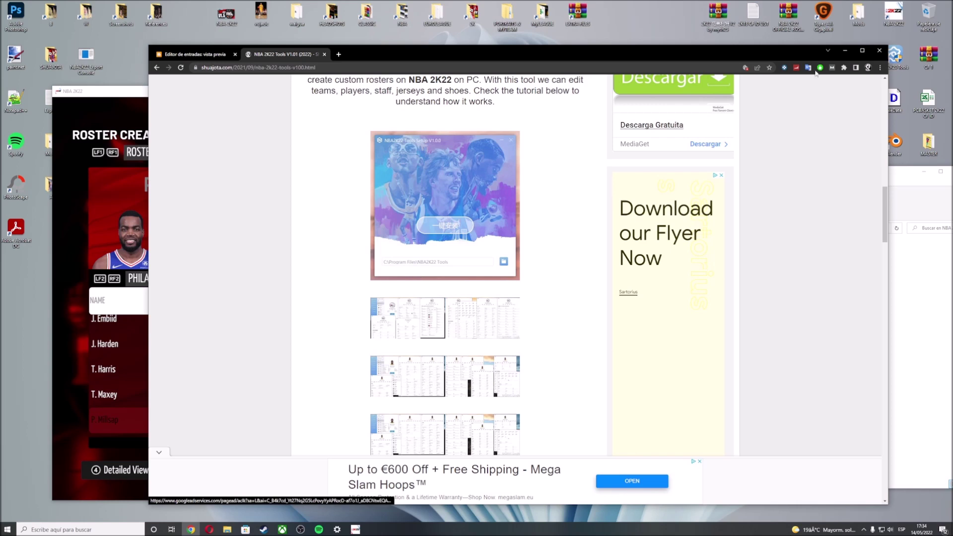
{"action": "left_click", "coordinate": [845, 50]}
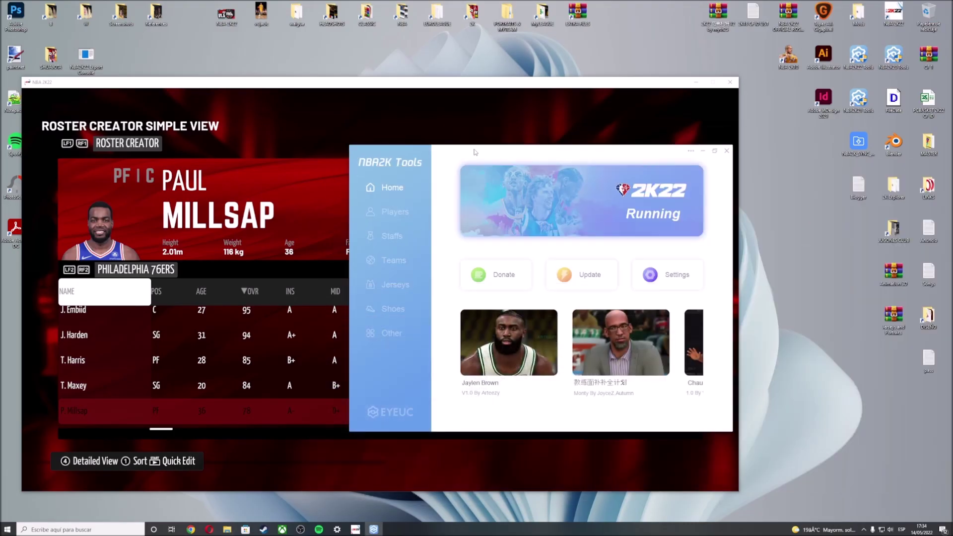
Search the Teams list for 'real m' and open Real Madrid in Team Edit
{"action": "left_click_drag", "start_coordinate": [475, 150], "coordinate": [593, 177]}
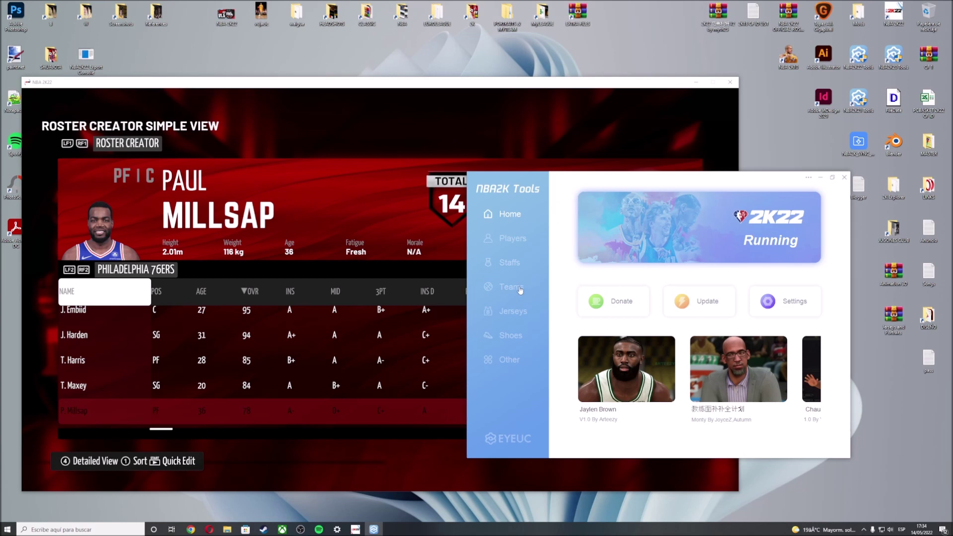
{"action": "left_click", "coordinate": [520, 289]}
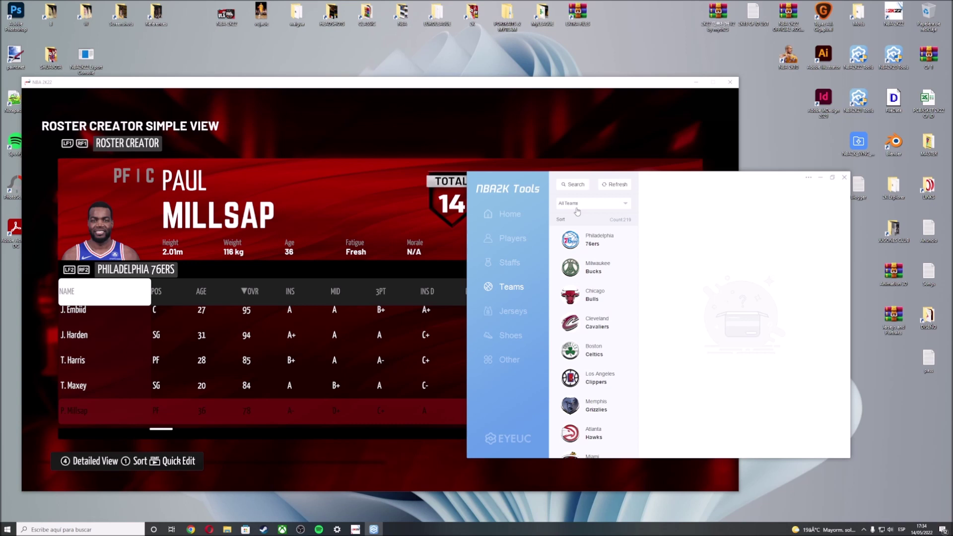
{"action": "left_click", "coordinate": [580, 186]}
{"action": "type", "text": "real m"}
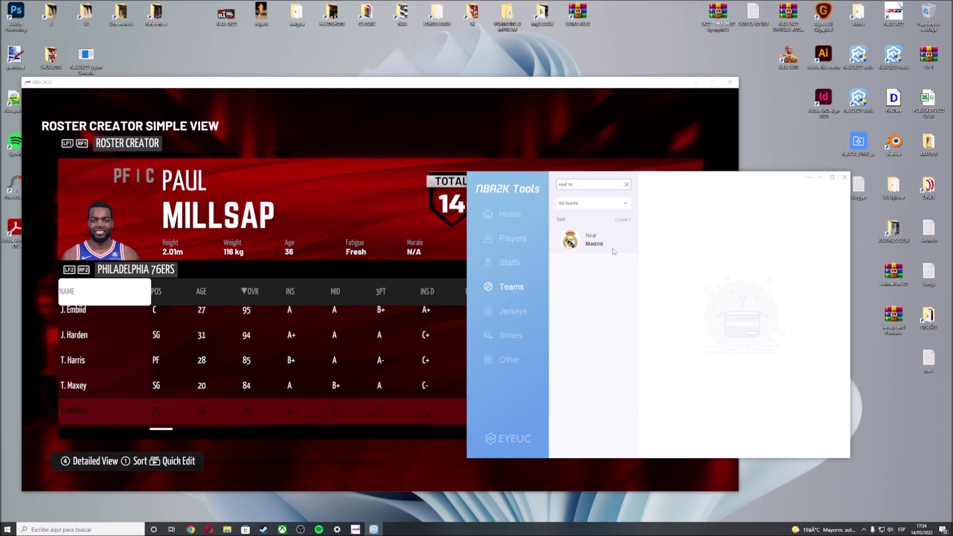
{"action": "left_click", "coordinate": [614, 251]}
{"action": "left_click", "coordinate": [752, 372]}
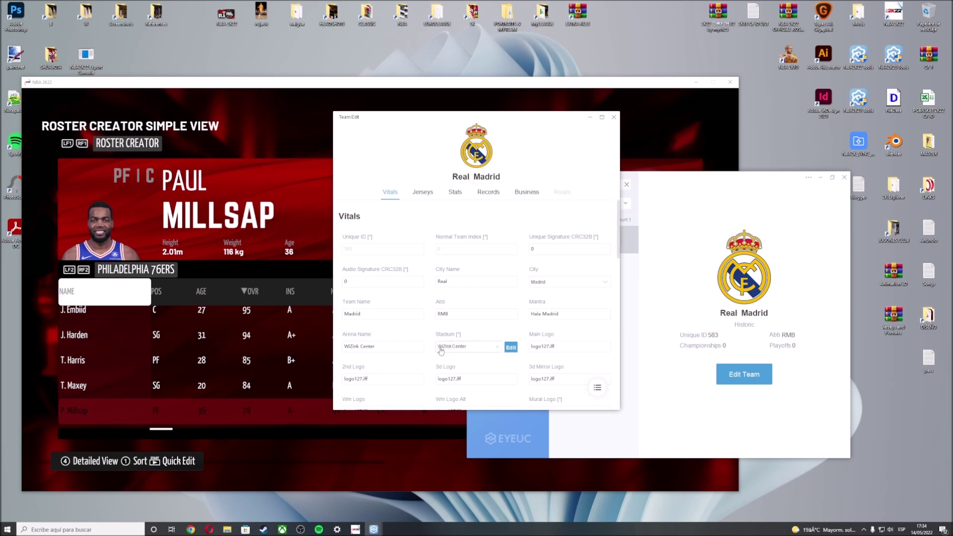
Pick Final Four in Real Madrid's Stadium dropdown and close the Team Edit window
{"action": "left_click", "coordinate": [498, 348]}
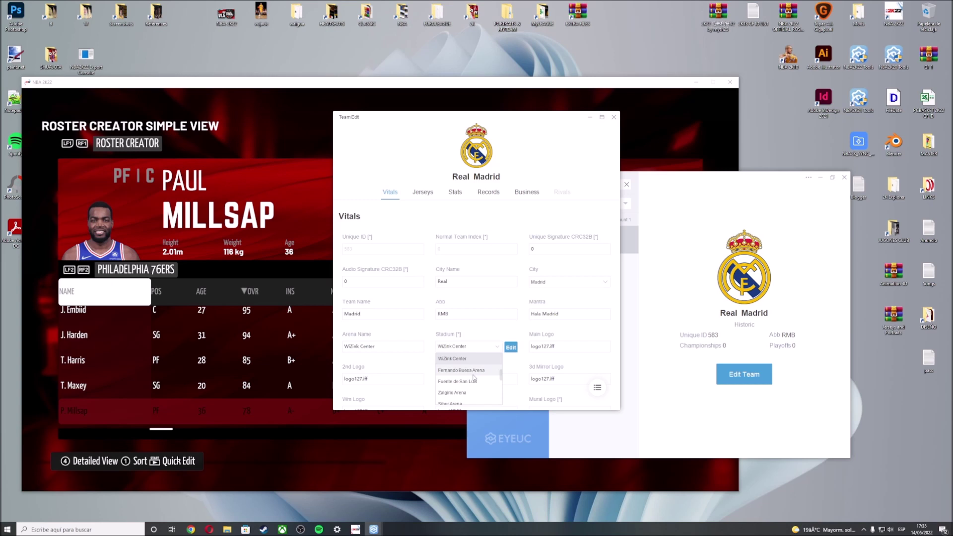
{"action": "left_click_drag", "start_coordinate": [501, 377], "coordinate": [503, 402]}
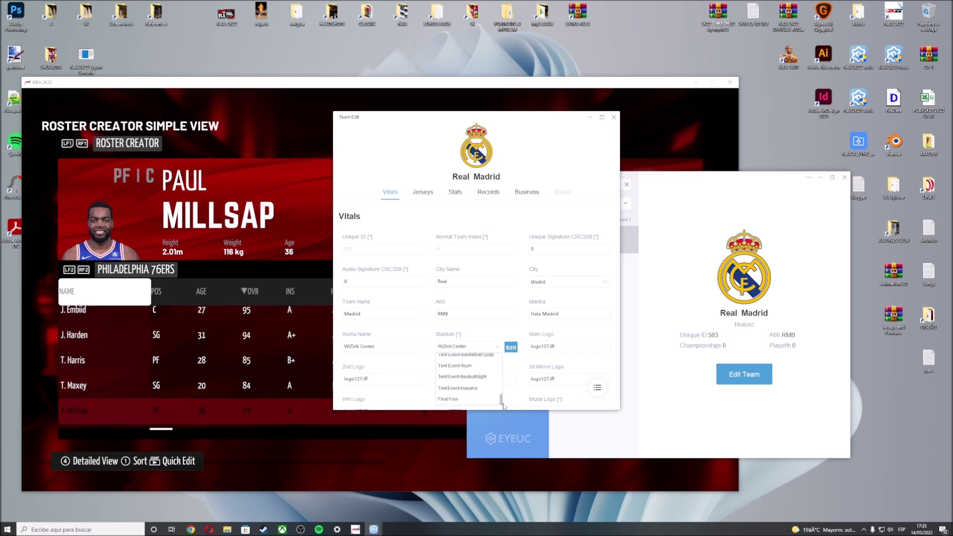
{"action": "left_click", "coordinate": [451, 400]}
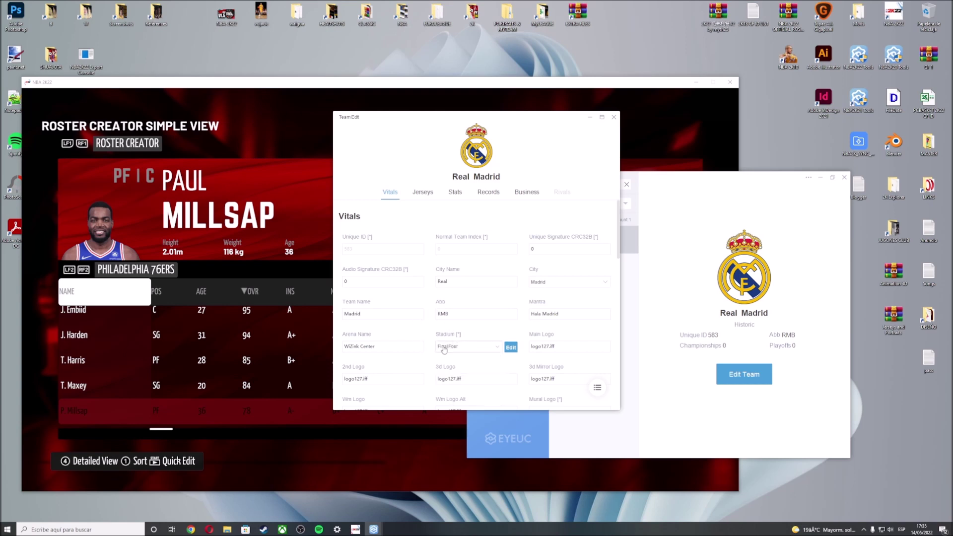
{"action": "left_click", "coordinate": [614, 118]}
{"action": "left_click_drag", "start_coordinate": [591, 184], "coordinate": [553, 184]}
Search 'olym', set Olympiacos Piraeus's stadium to Final Four, and close Team Edit
{"action": "type", "text": "olym"}
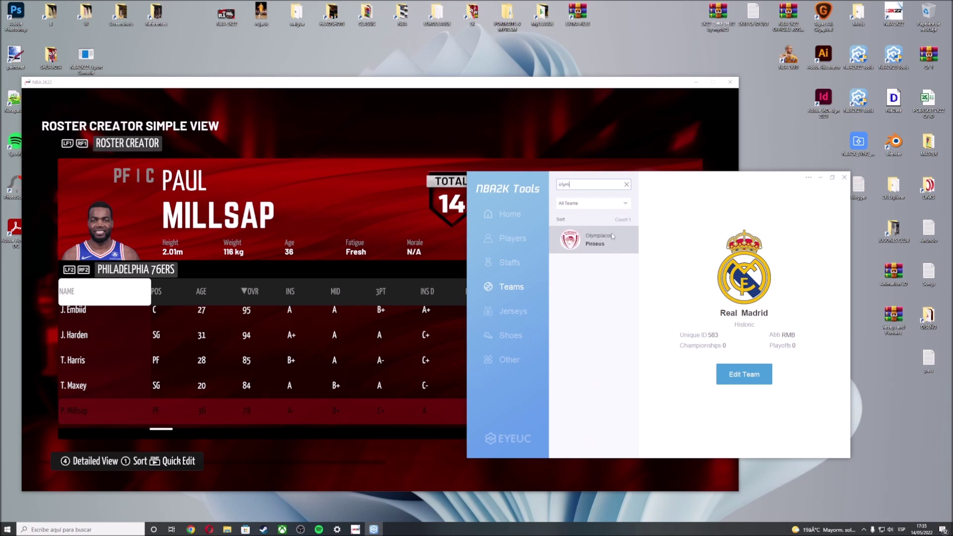
{"action": "left_click", "coordinate": [591, 241]}
{"action": "left_click", "coordinate": [745, 374]}
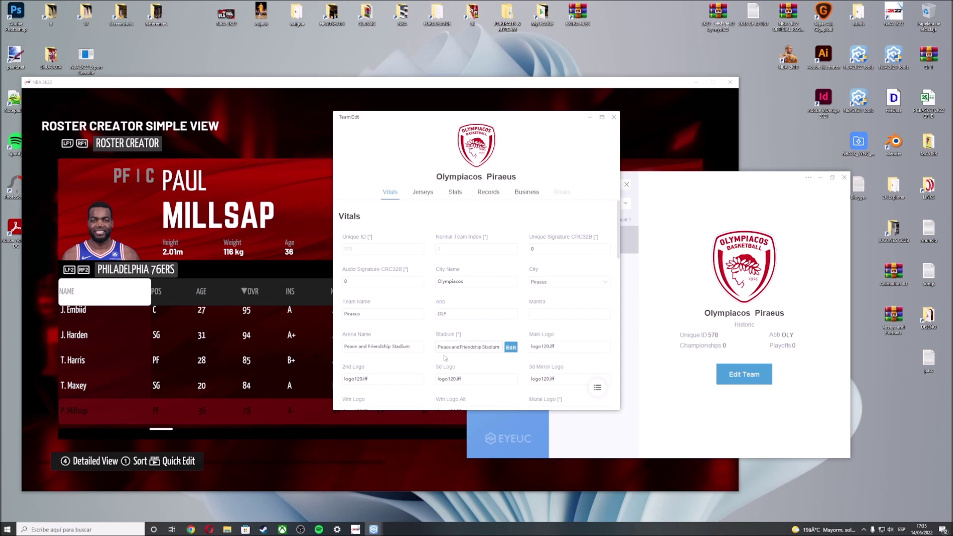
{"action": "left_click", "coordinate": [502, 352]}
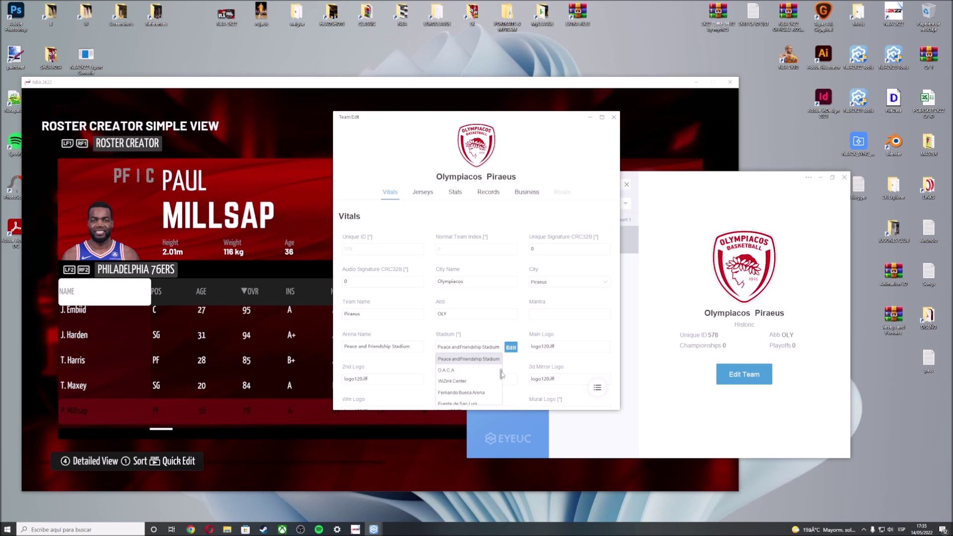
{"action": "scroll", "coordinate": [501, 376], "scroll_direction": "down", "scroll_amount": 10}
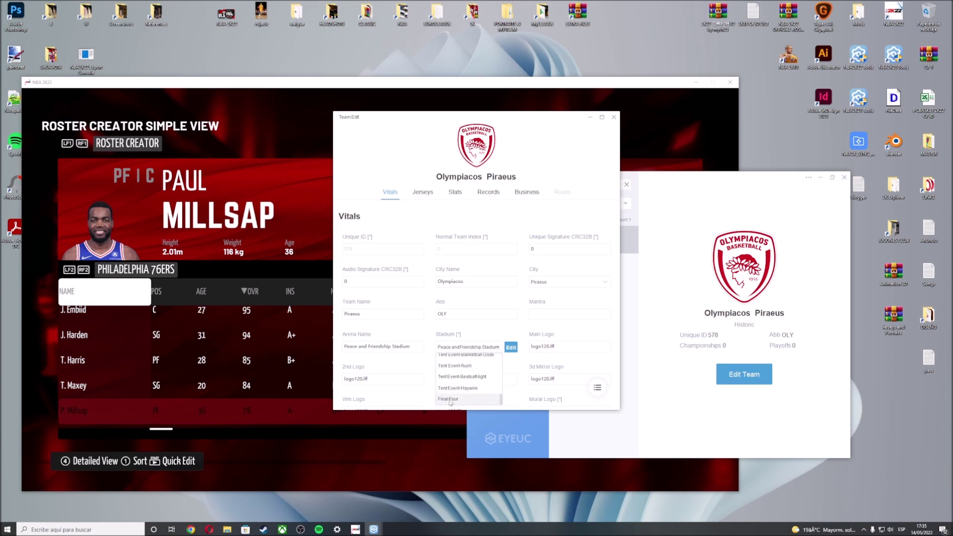
{"action": "left_click", "coordinate": [452, 401]}
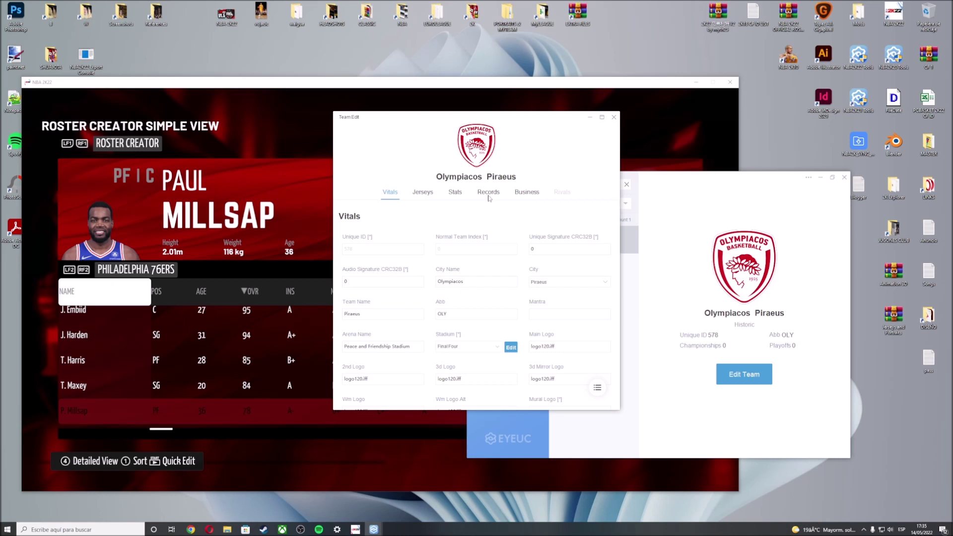
{"action": "left_click", "coordinate": [615, 118]}
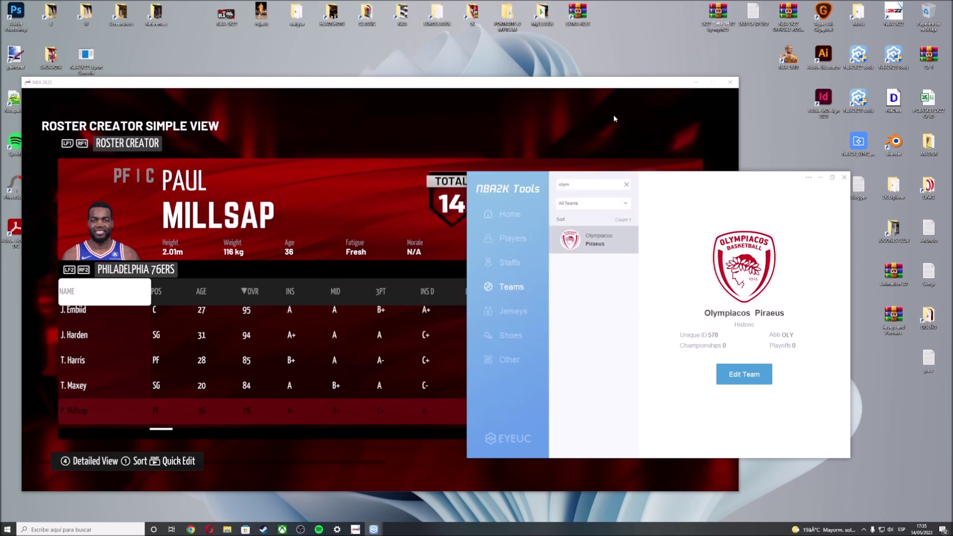
Close NBA2K Tools and save the roster via the game's Save Roster option
{"action": "left_click", "coordinate": [844, 180]}
{"action": "key", "text": "Escape"}
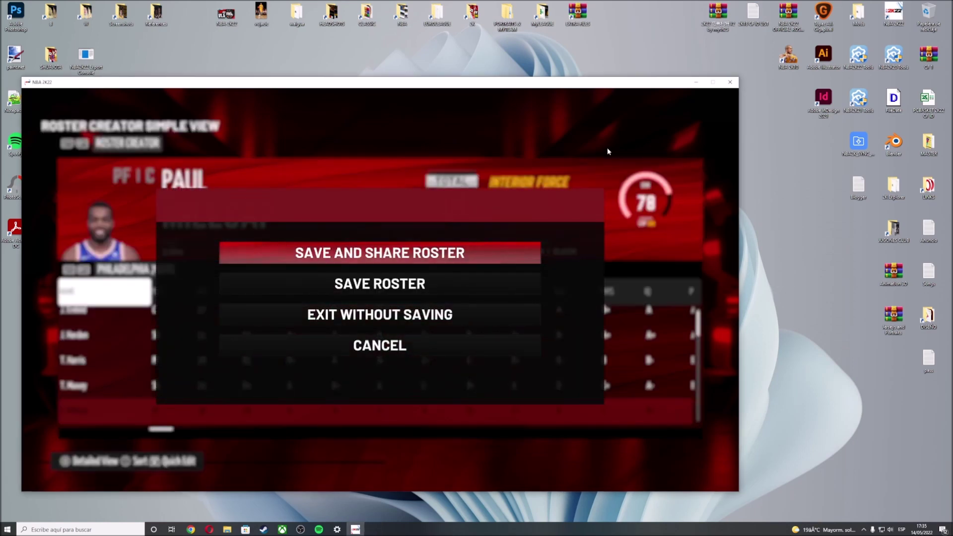
{"action": "key", "text": "Down"}
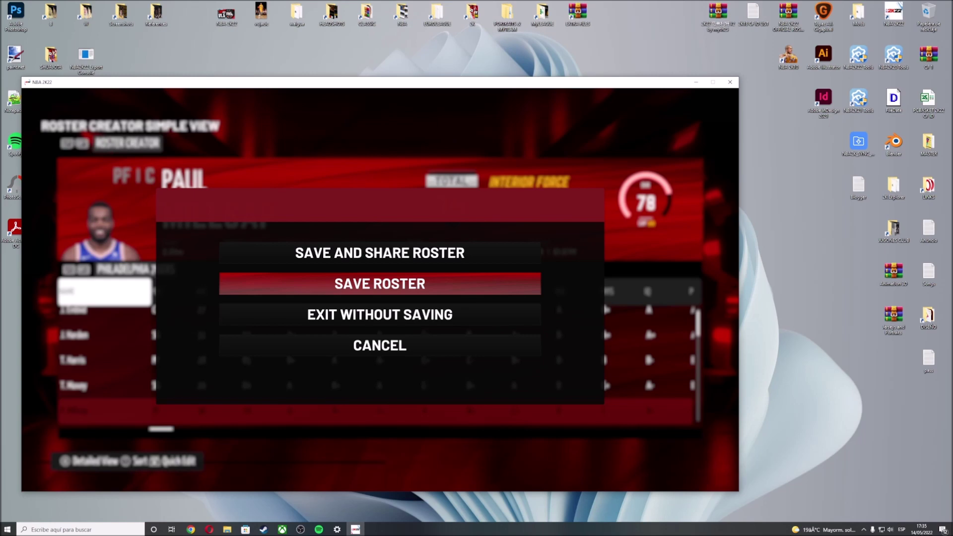
{"action": "left_click", "coordinate": [386, 356]}
{"action": "left_click", "coordinate": [83, 269]}
{"action": "left_click", "coordinate": [83, 270]}
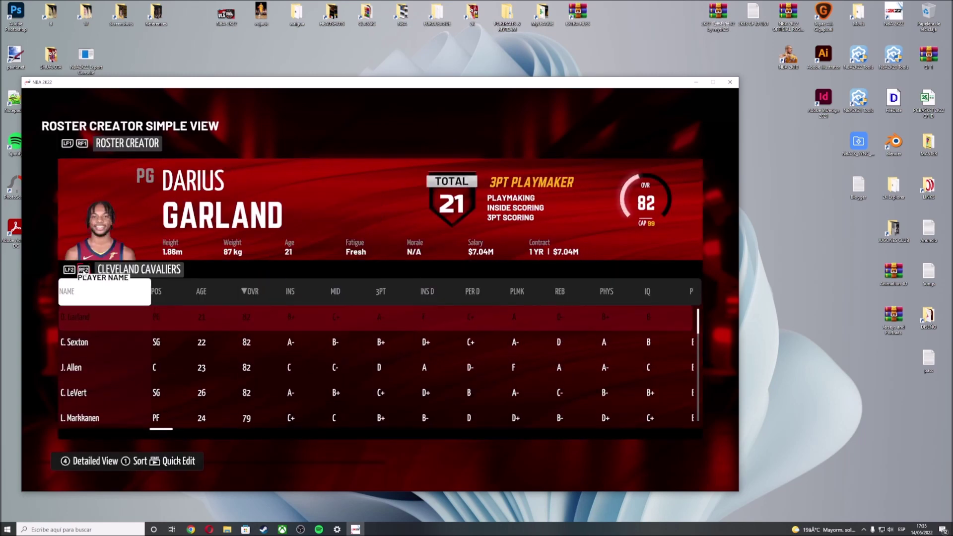
Cycle through the team rosters to the EuroLeague's Fenerbahce Beko Istanbul
{"action": "left_click", "coordinate": [84, 270]}
{"action": "left_click", "coordinate": [83, 269]}
{"action": "left_click", "coordinate": [83, 270]}
{"action": "left_click", "coordinate": [83, 270]}
{"action": "left_click", "coordinate": [83, 269]}
{"action": "left_click", "coordinate": [84, 269]}
{"action": "left_click", "coordinate": [83, 269]}
{"action": "left_click", "coordinate": [84, 270]}
{"action": "left_click", "coordinate": [84, 270]}
{"action": "left_click", "coordinate": [84, 270]}
{"action": "left_click", "coordinate": [84, 269]}
{"action": "left_click", "coordinate": [84, 269]}
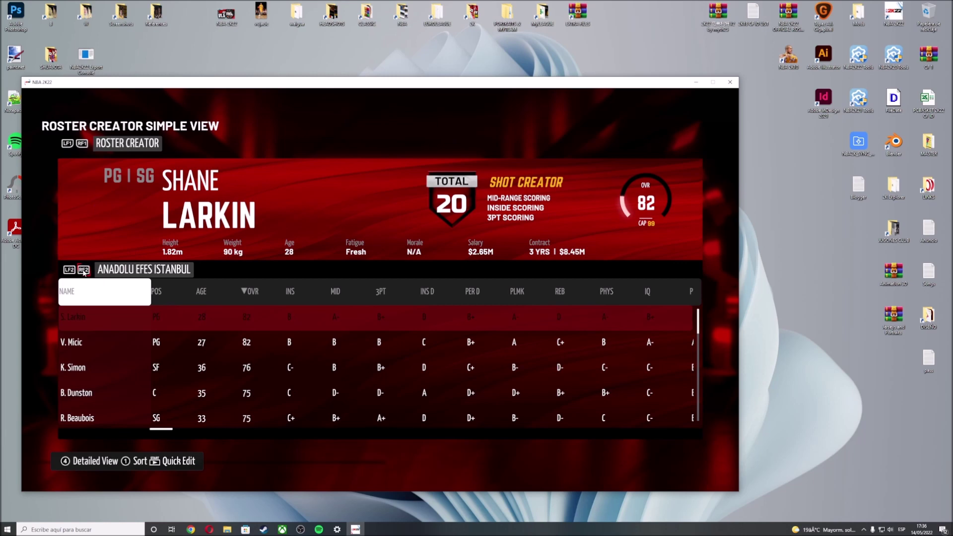
{"action": "left_click", "coordinate": [83, 269]}
{"action": "left_click", "coordinate": [84, 270]}
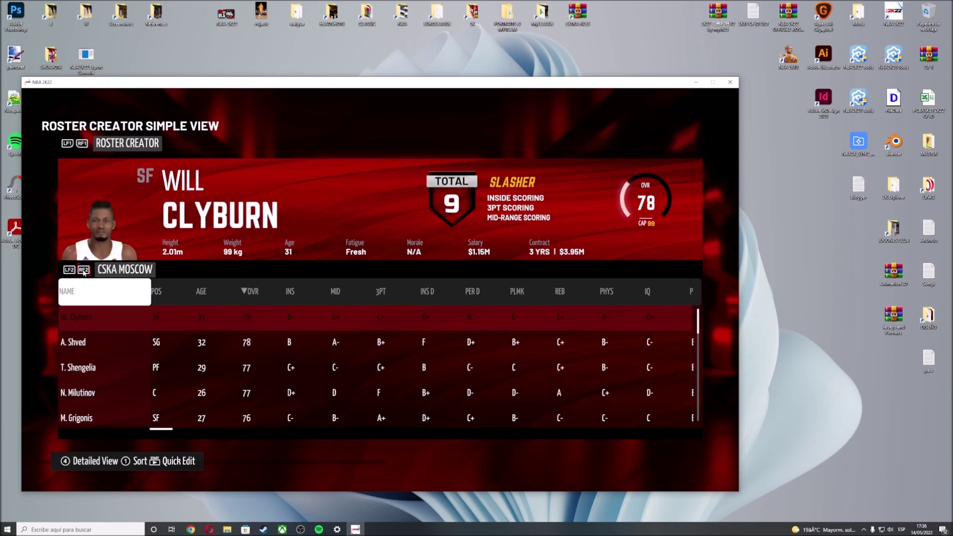
{"action": "left_click", "coordinate": [84, 269]}
{"action": "left_click", "coordinate": [83, 270]}
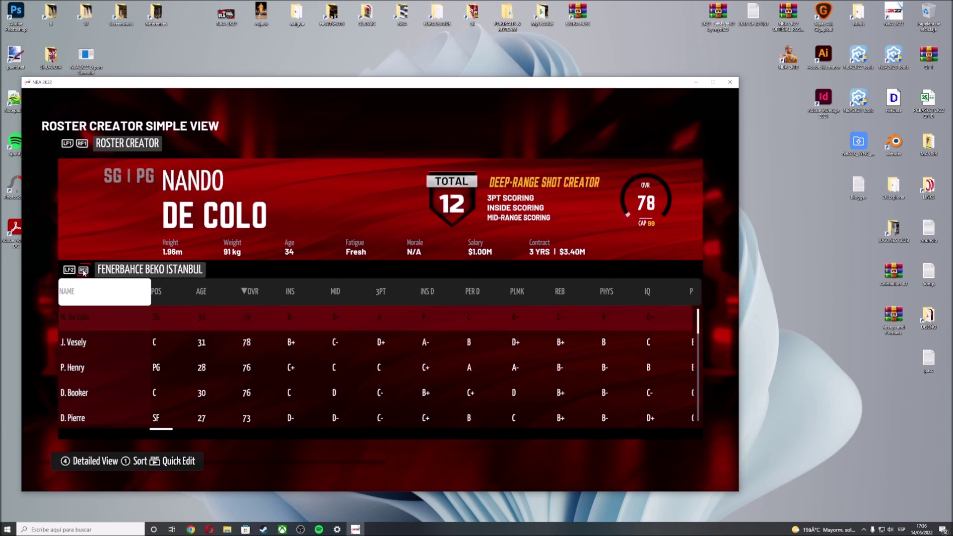
Inspect Pierria Henry's accessories and uniform, then return to the roster list
{"action": "left_click", "coordinate": [104, 370]}
{"action": "left_click", "coordinate": [326, 269]}
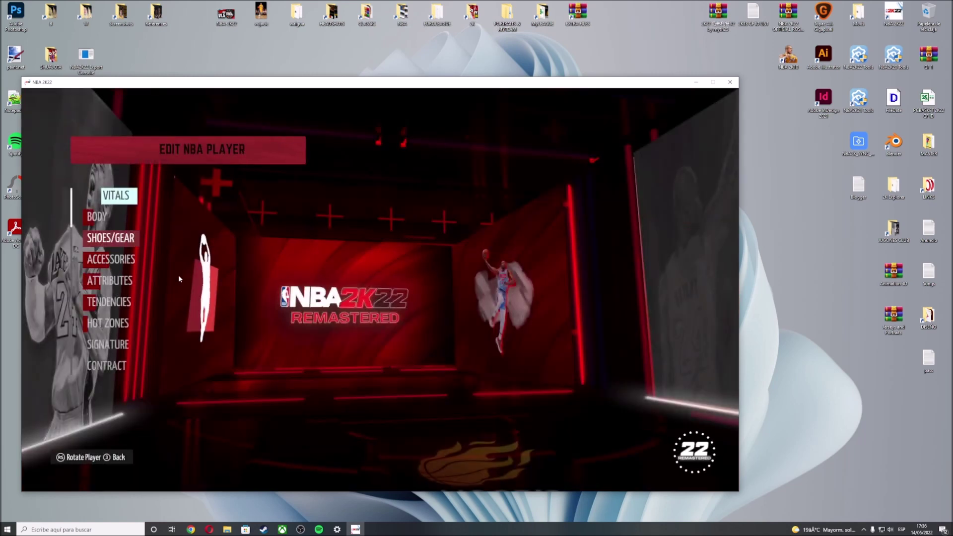
{"action": "left_click", "coordinate": [114, 258]}
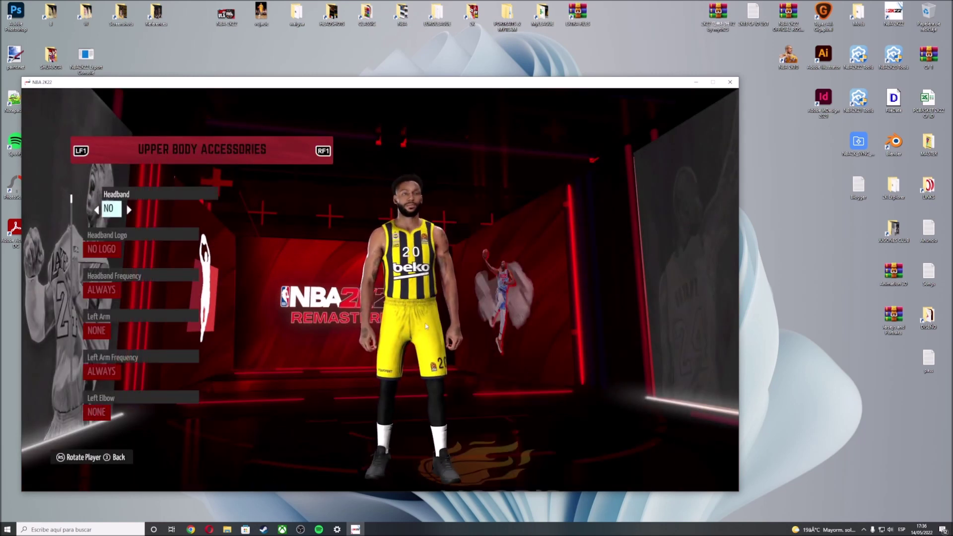
{"action": "key", "text": "Escape"}
{"action": "key", "text": "Escape"}
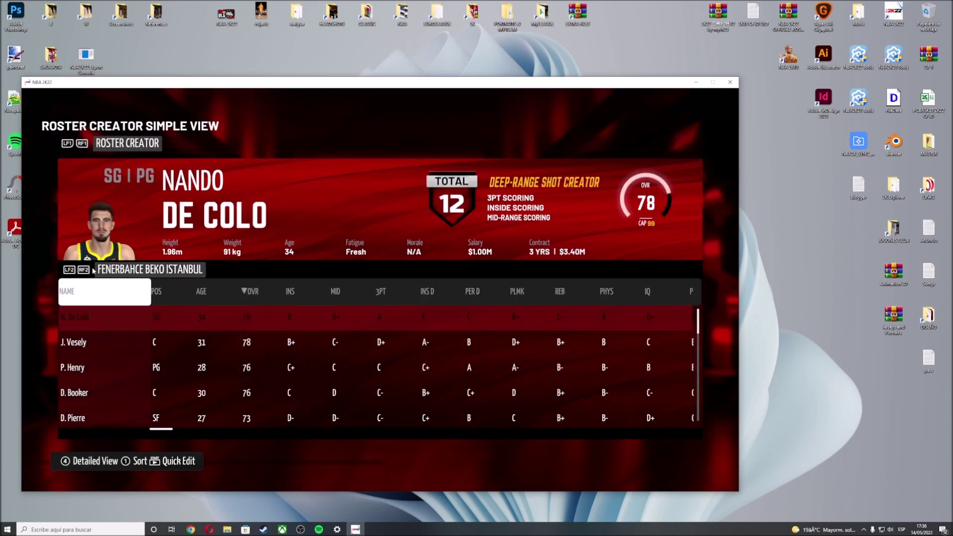
Inspect AS Monaco player Leo Westermann's accessories and uniform
{"action": "key", "text": "e"}
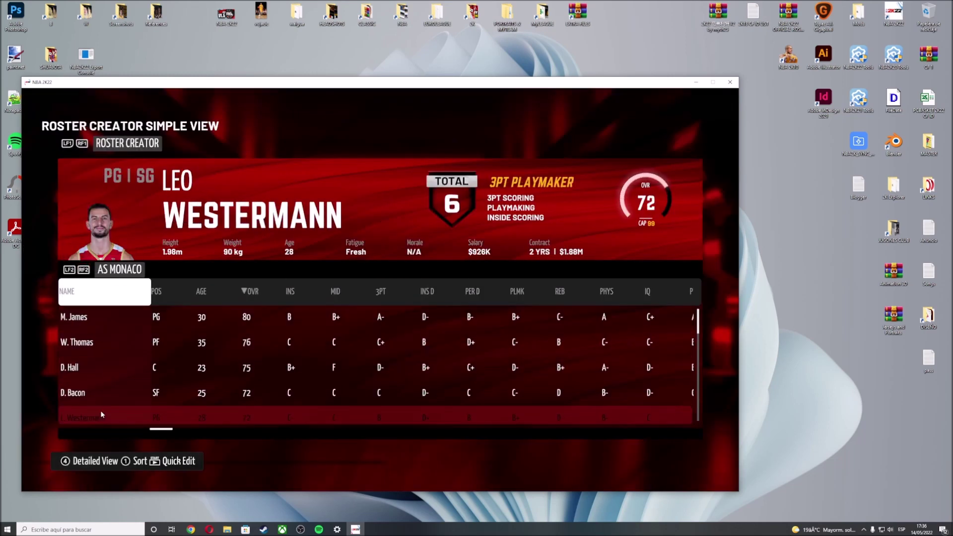
{"action": "left_click", "coordinate": [101, 412]}
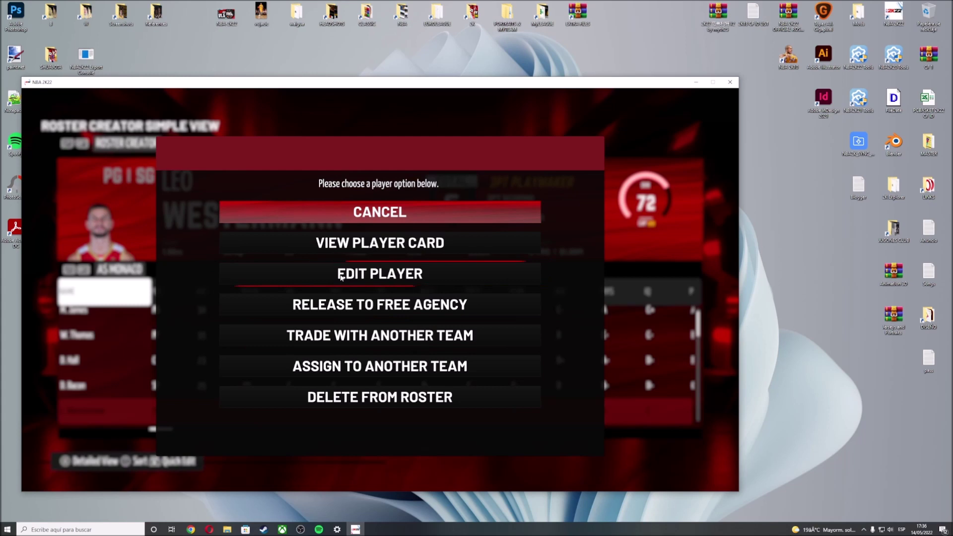
{"action": "left_click", "coordinate": [341, 277]}
{"action": "left_click", "coordinate": [119, 259]}
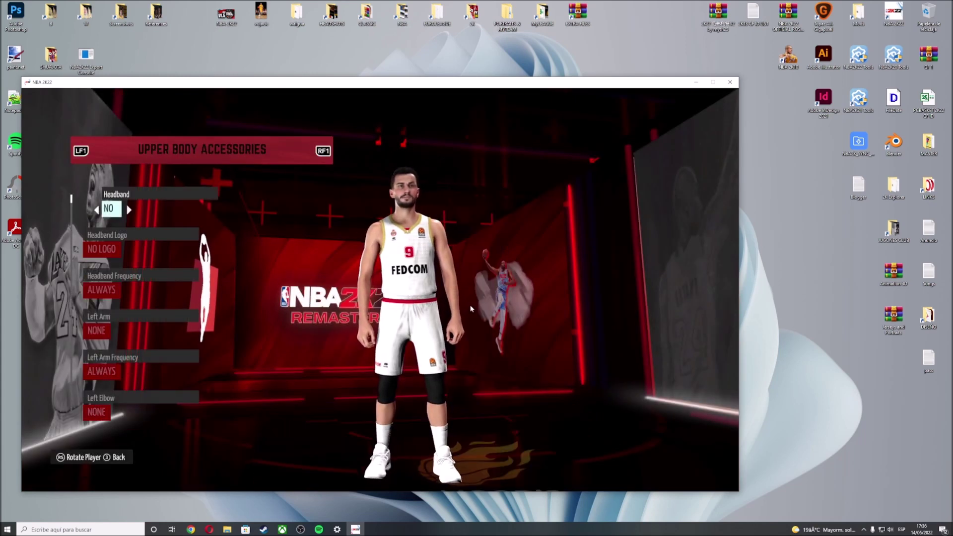
{"action": "key", "text": "Escape"}
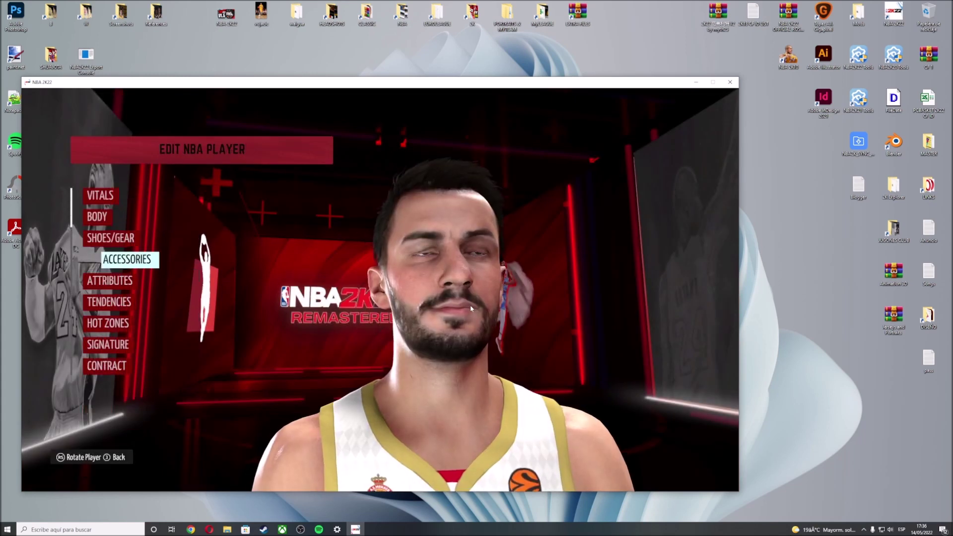
{"action": "key", "text": "Escape"}
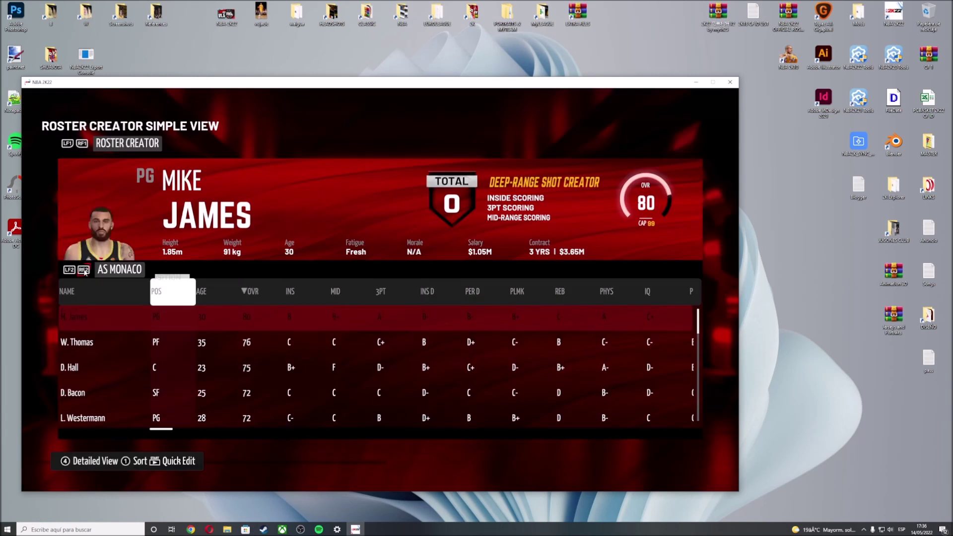
Move on to FC Barcelona and open R. Smits's accessories
{"action": "left_click", "coordinate": [83, 270]}
{"action": "left_click", "coordinate": [83, 271]}
{"action": "left_click", "coordinate": [83, 271]}
{"action": "left_click", "coordinate": [83, 270]}
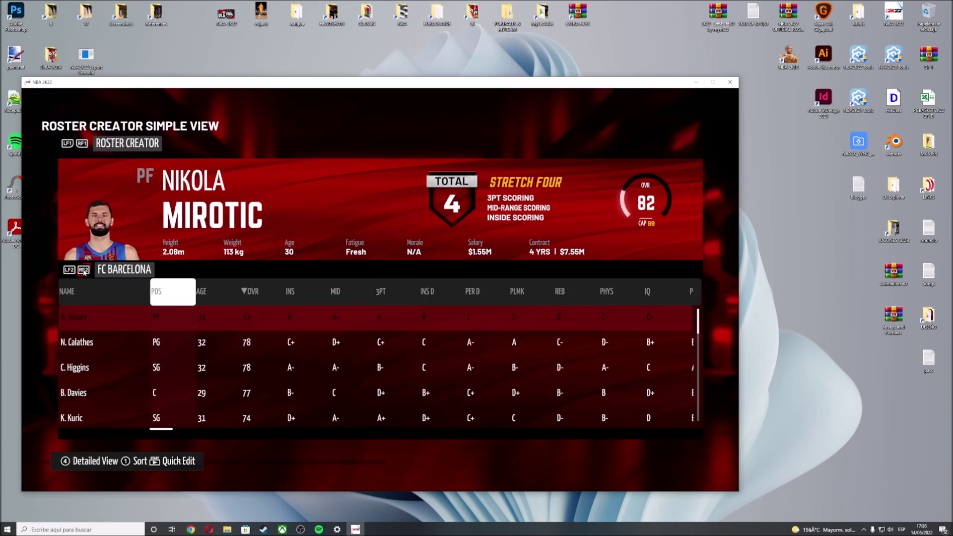
{"action": "scroll", "coordinate": [118, 425], "scroll_direction": "down", "scroll_amount": 4}
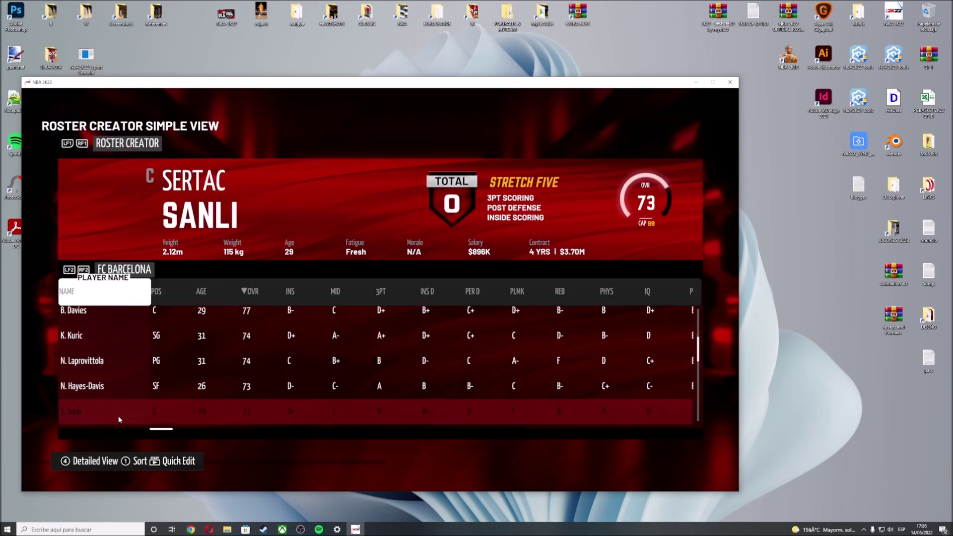
{"action": "scroll", "coordinate": [117, 425], "scroll_direction": "down", "scroll_amount": 4}
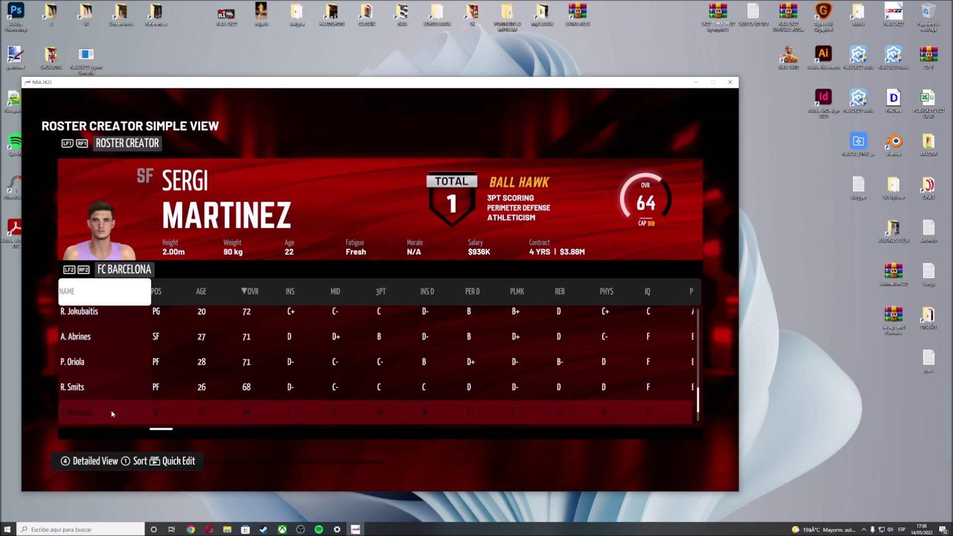
{"action": "left_click", "coordinate": [88, 368]}
{"action": "left_click", "coordinate": [170, 270]}
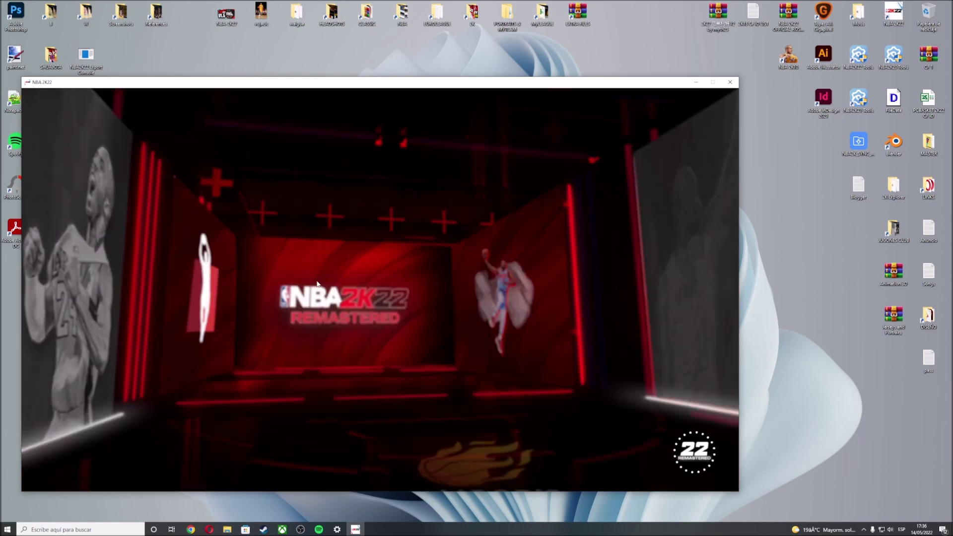
{"action": "left_click", "coordinate": [137, 263]}
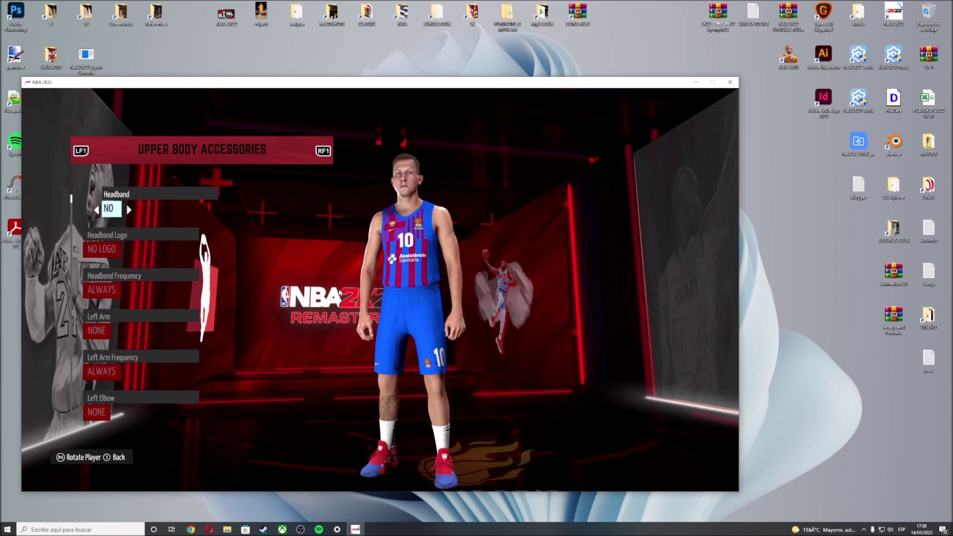